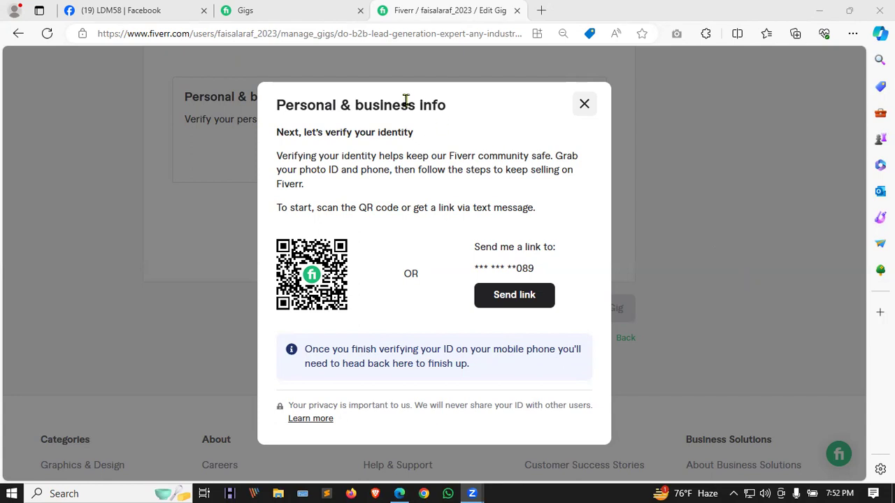
Switch to Google Chrome and open fiverr.com in an incognito window.
click(424, 492)
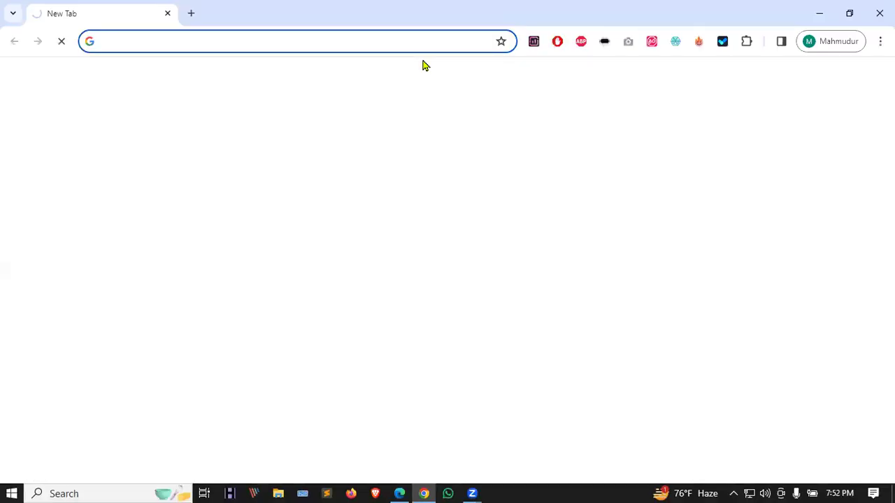
key(ctrl+shift+n)
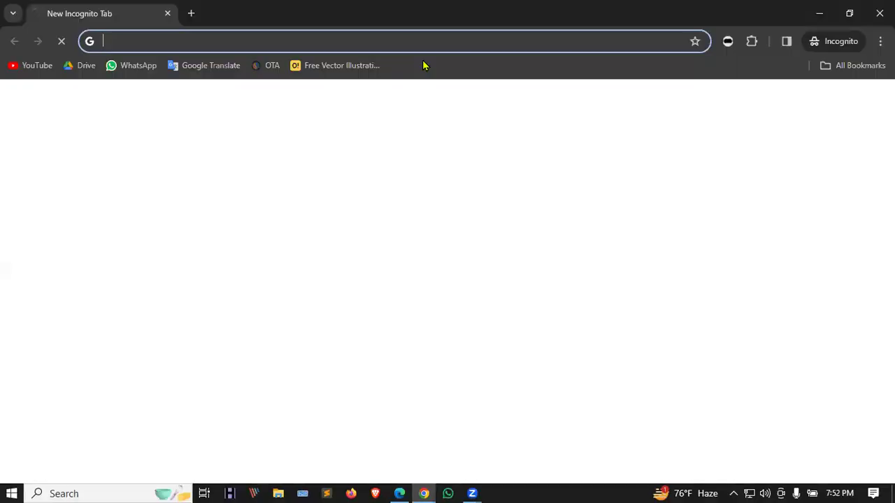
text(fi)
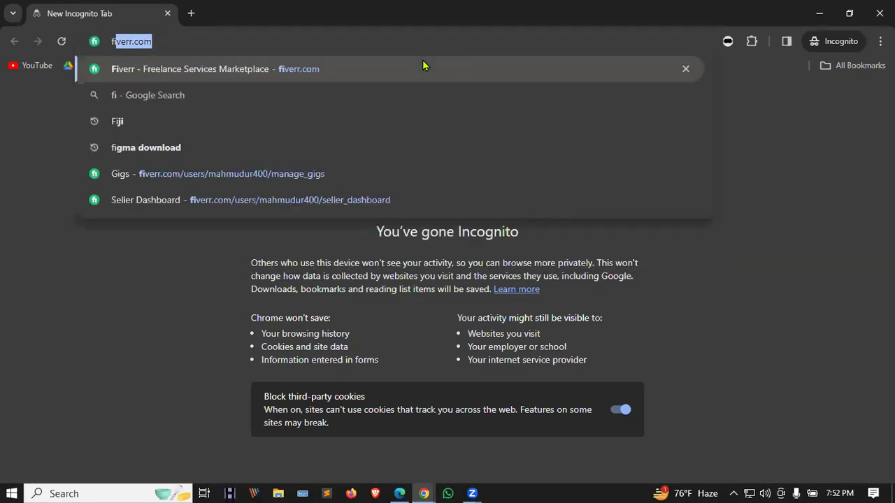
key(Return)
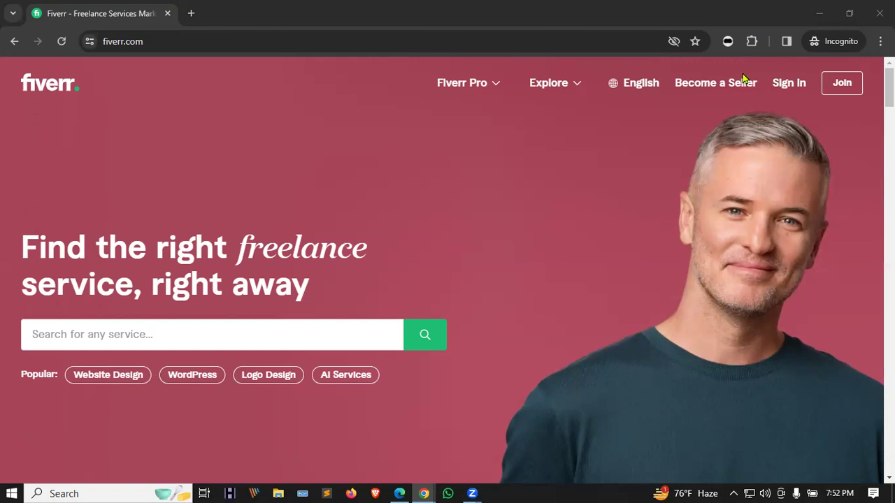
Try to sign in to Fiverr by email, entering the account email and password.
click(790, 84)
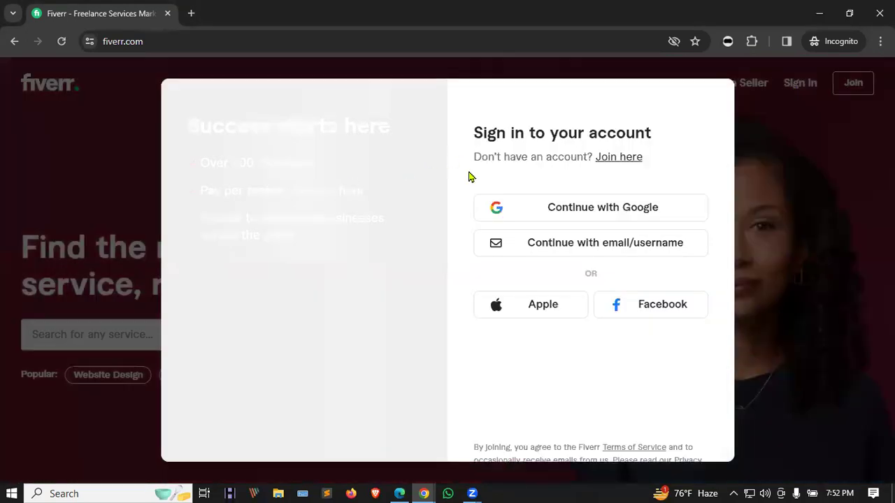
click(559, 250)
key(ctrl+v)
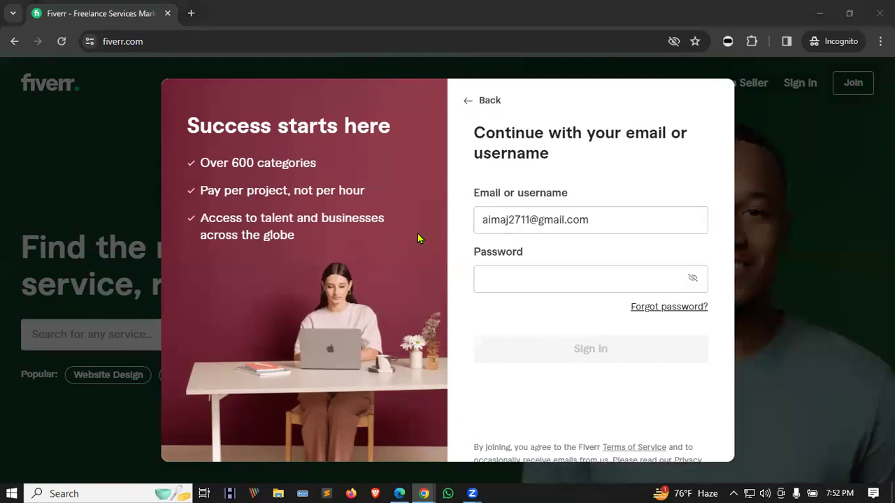
click(515, 278)
key(ctrl+v)
click(557, 354)
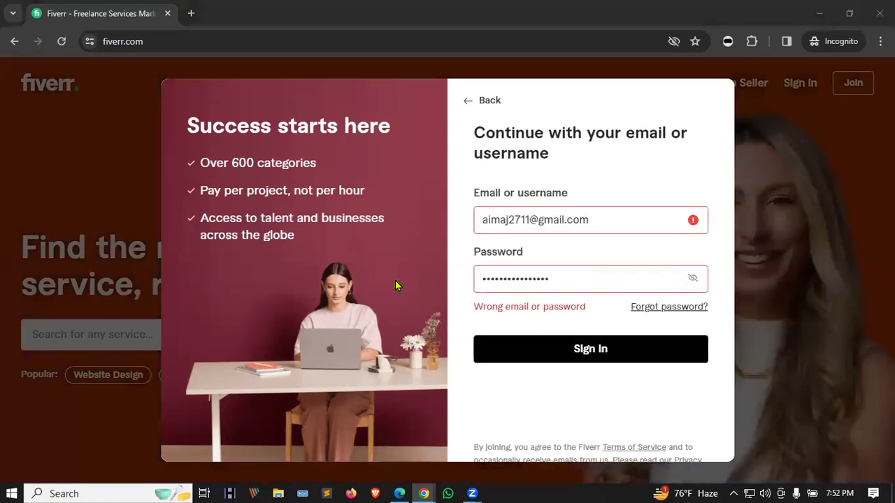
Retry the sign-in with a different account password, return to the sign-in options and reload the page.
drag(562, 280, 427, 279)
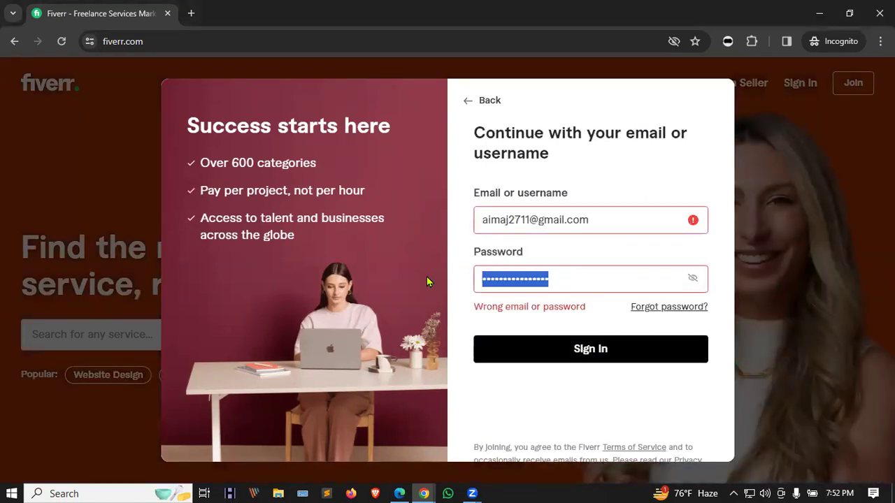
key(ctrl+v)
click(592, 354)
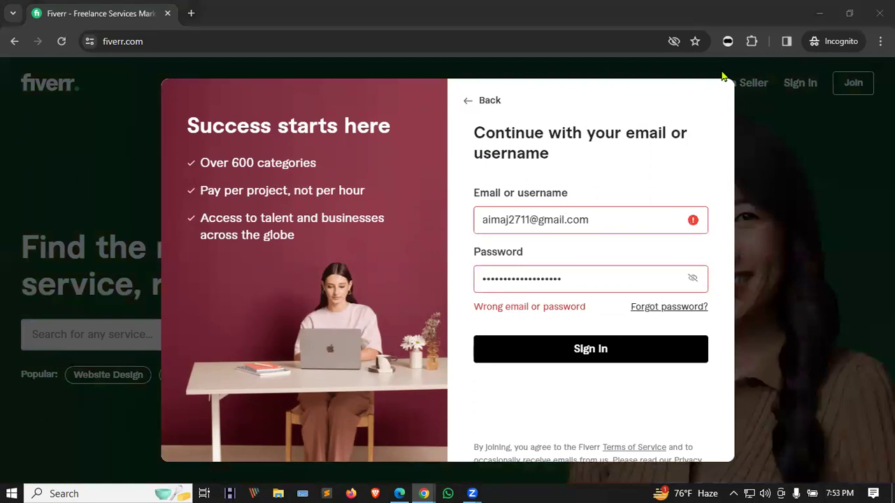
click(468, 102)
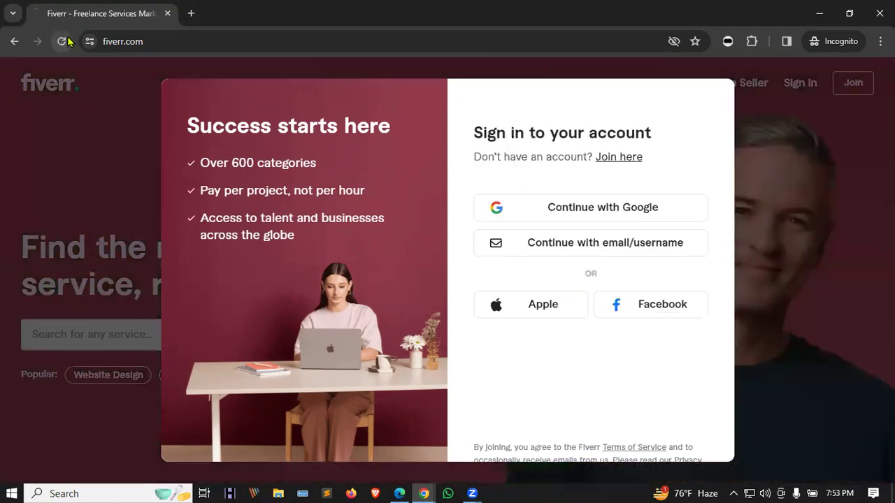
click(58, 41)
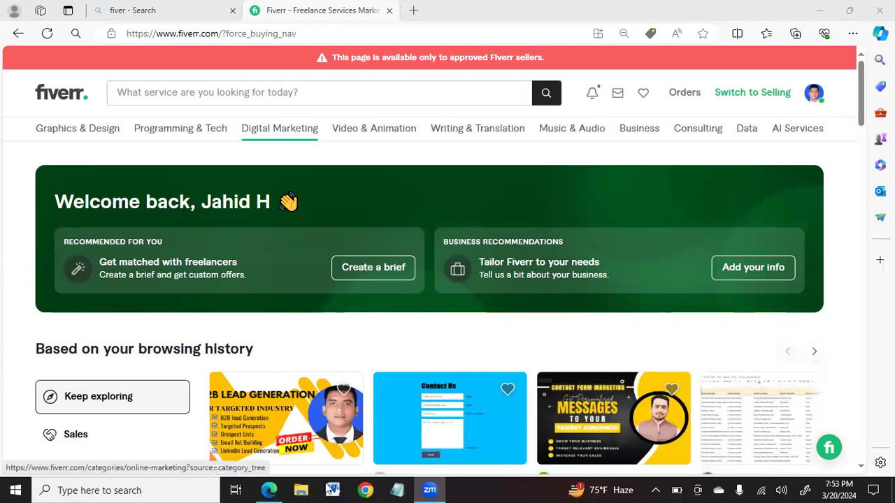
mouse_move(279, 128)
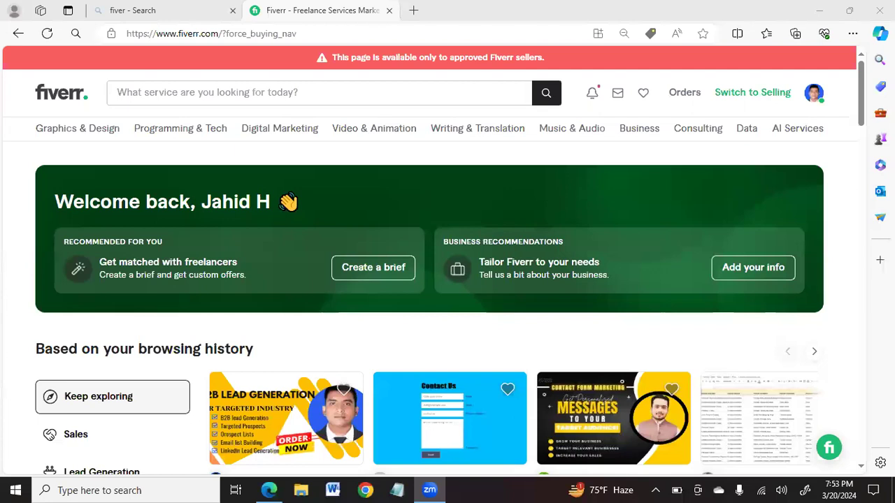
click(491, 175)
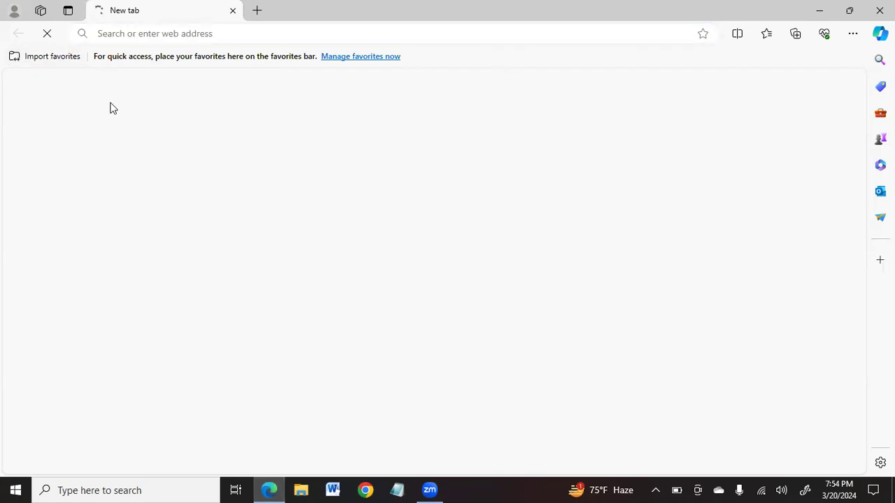
Search the web for "fiver" and open the official Fiverr website.
text(fiver)
key(Return)
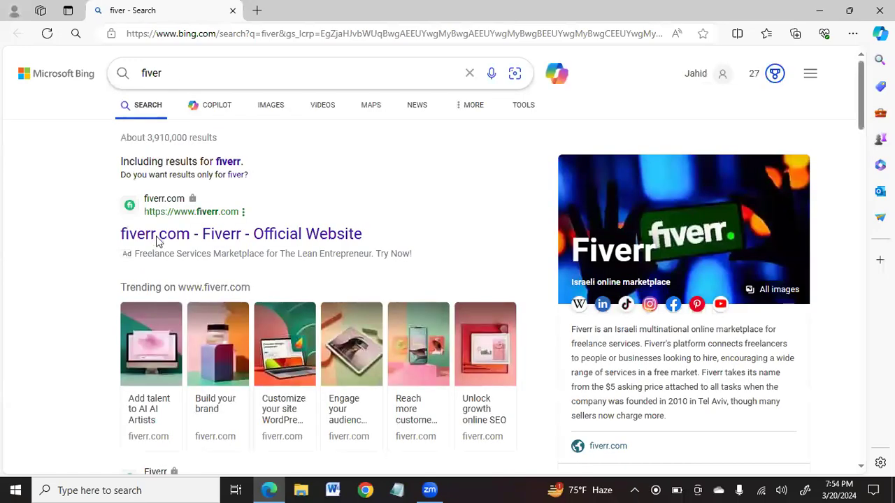
click(158, 239)
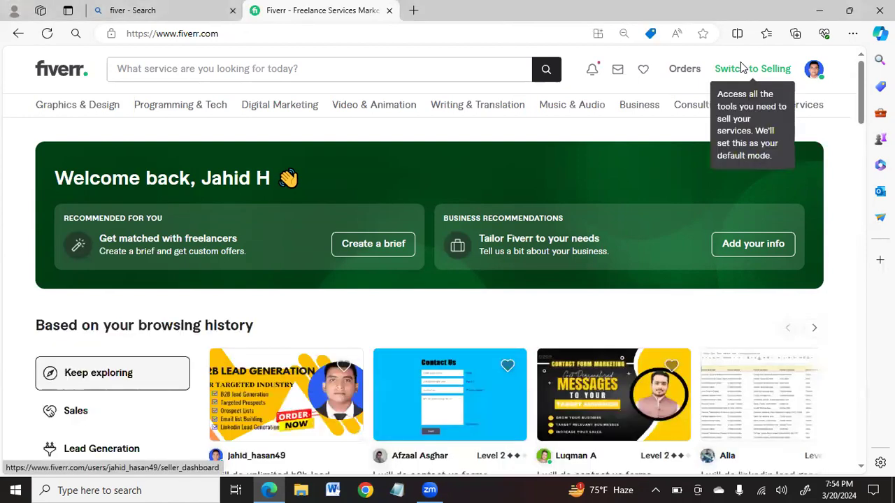
Switch the account to selling mode and try to open its Gigs page.
click(743, 67)
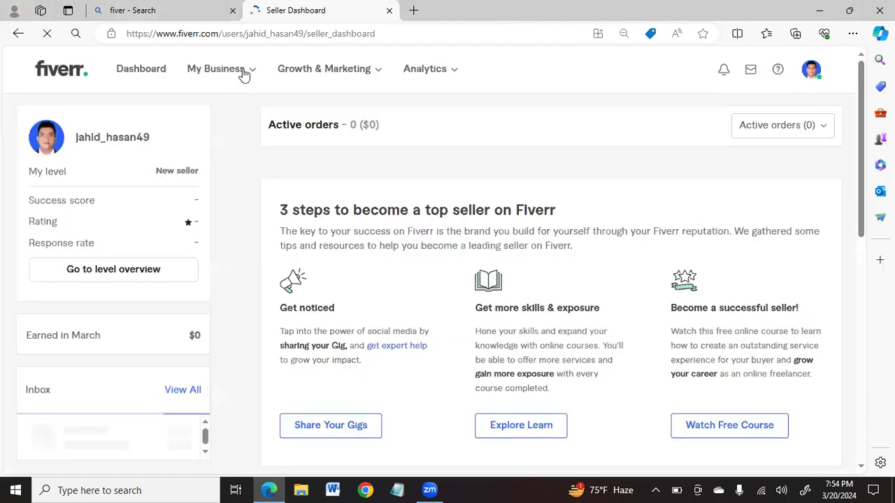
click(244, 72)
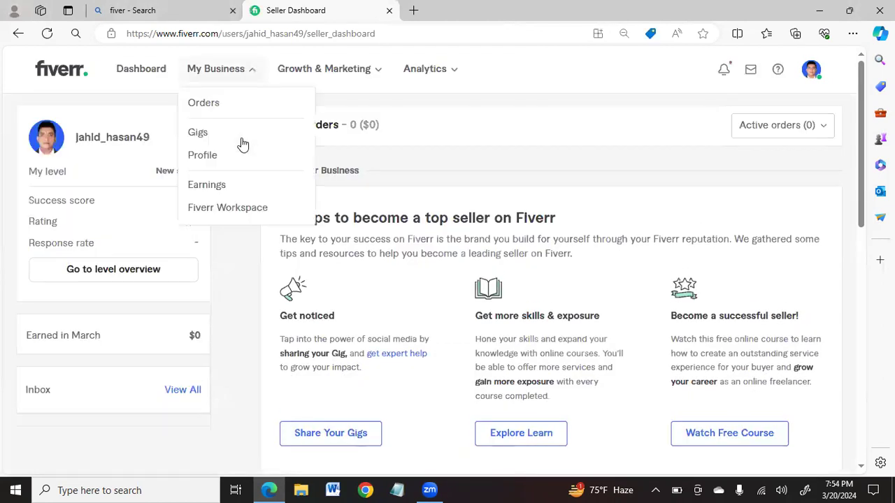
click(242, 140)
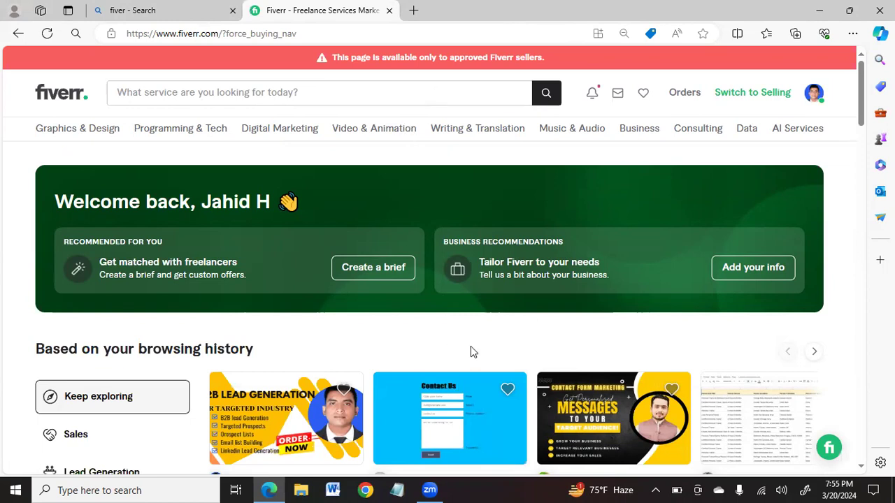
Switch the account to selling mode again and open Fiverr's Help & Support page.
click(758, 97)
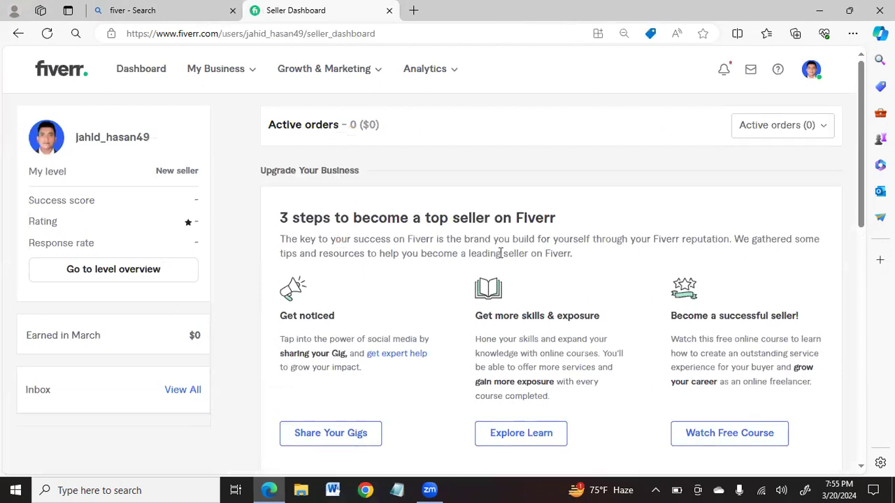
scroll(500, 258, down, 3)
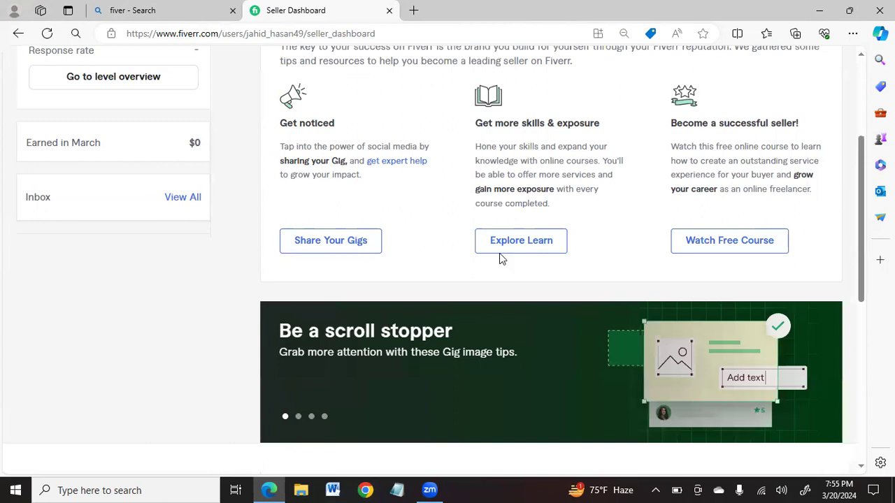
scroll(500, 257, down, 5)
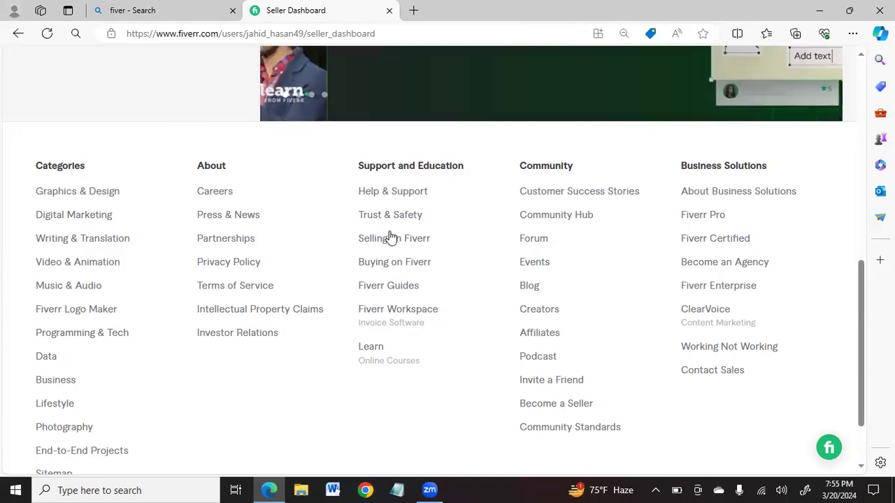
click(385, 193)
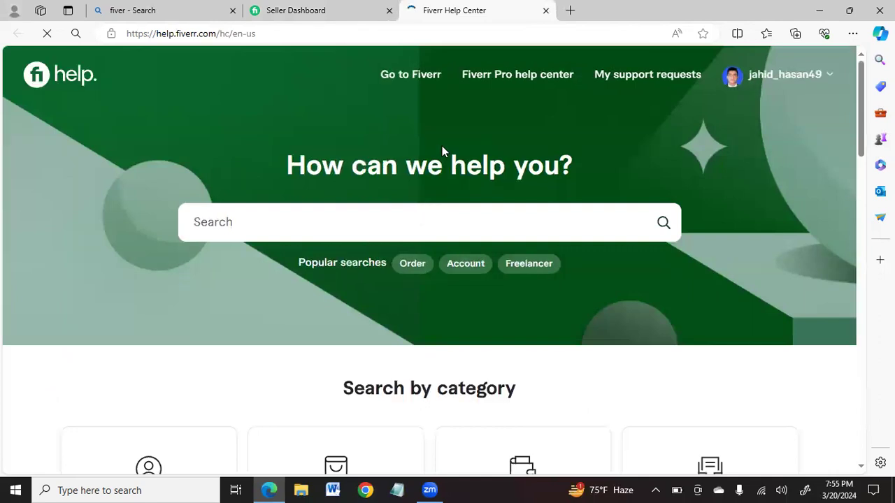
Look through the help categories, search the help center for "salir" and return to its home page.
scroll(408, 264, down, 4)
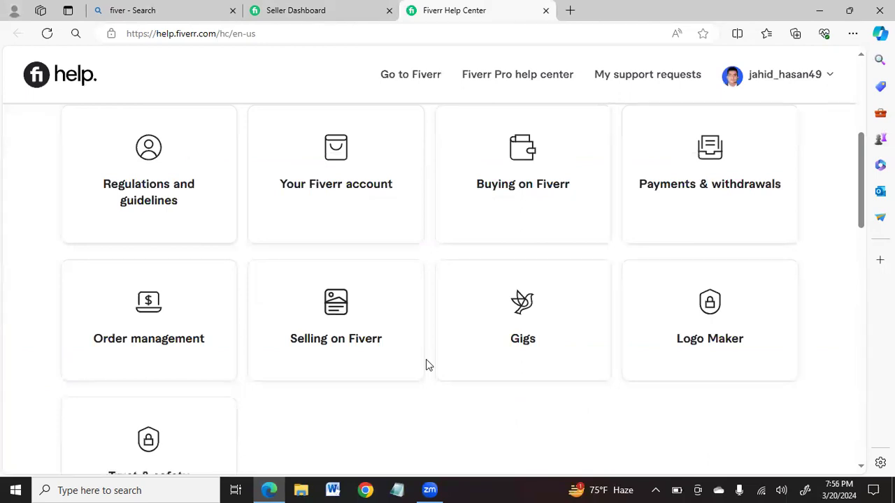
scroll(429, 365, down, 2)
scroll(426, 363, up, 1)
scroll(429, 365, up, 1)
scroll(429, 365, up, 2)
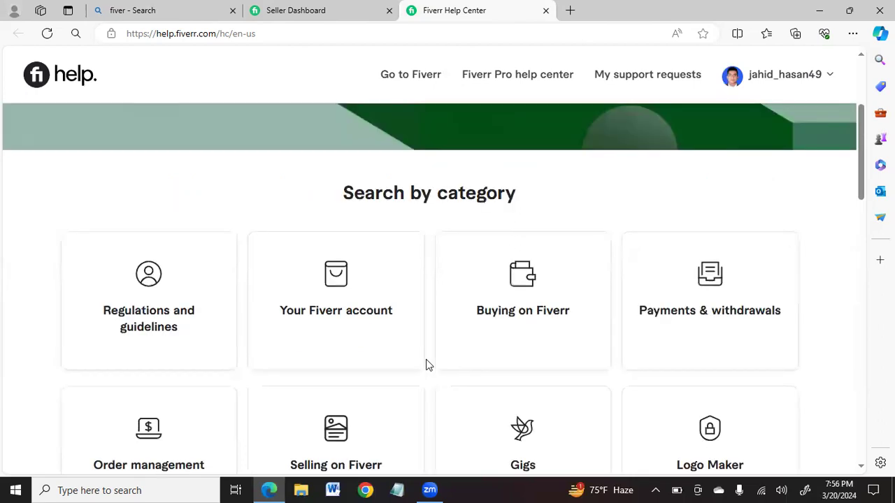
scroll(429, 365, up, 3)
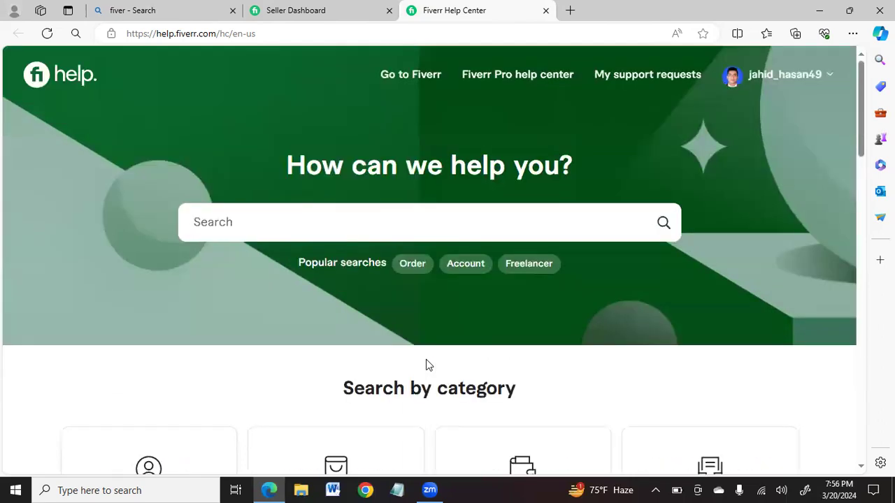
click(285, 221)
text(sali)
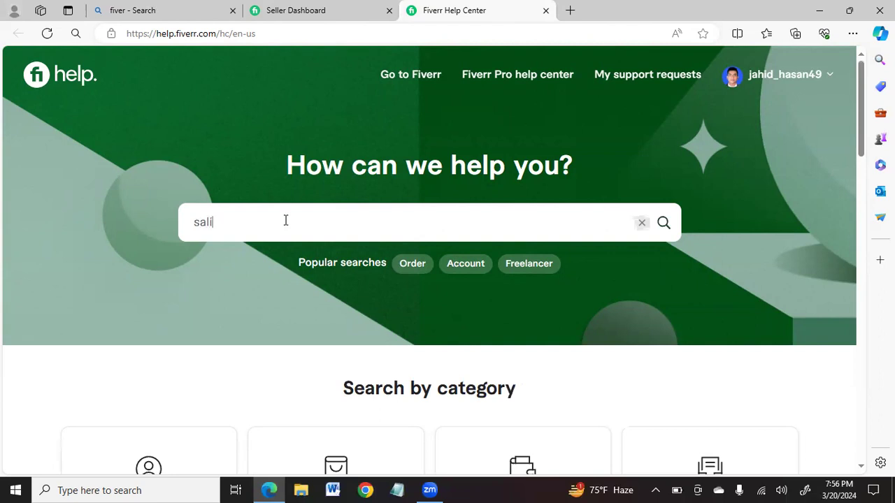
text(r)
key(Return)
key(BackSpace)
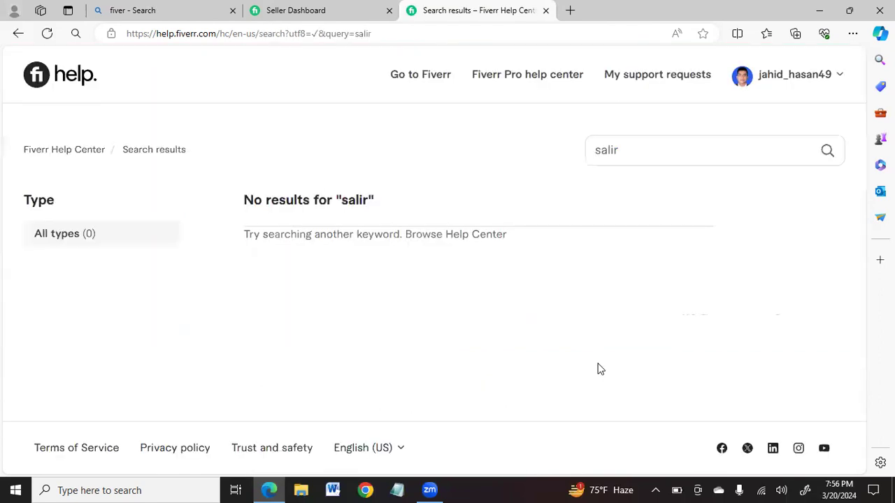
click(19, 34)
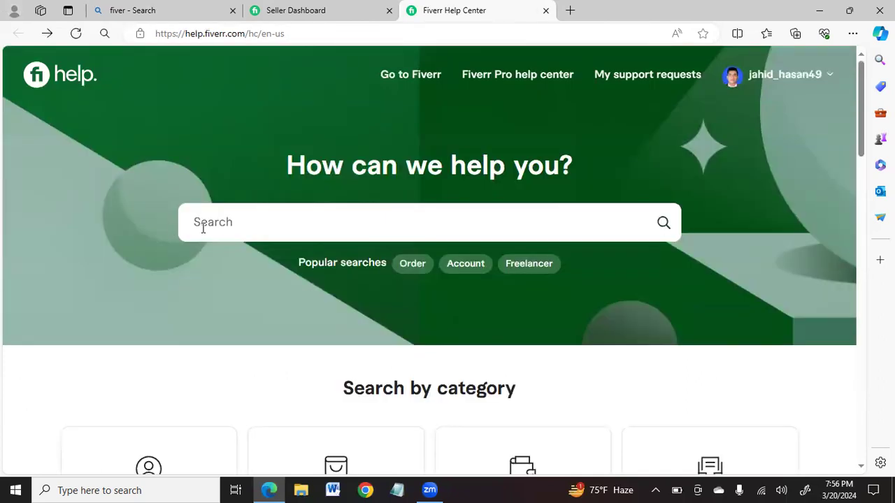
Enter "Seller" as the help center search query.
click(203, 223)
text(Sella)
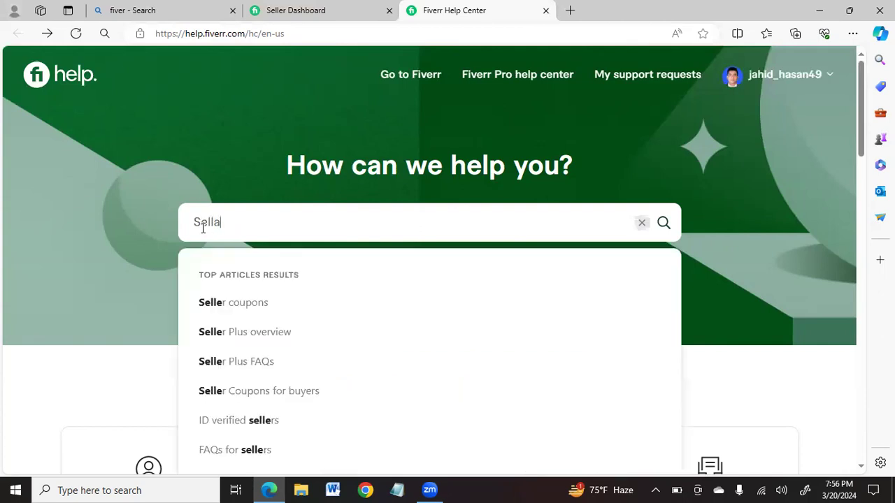
key(BackSpace)
text(er)
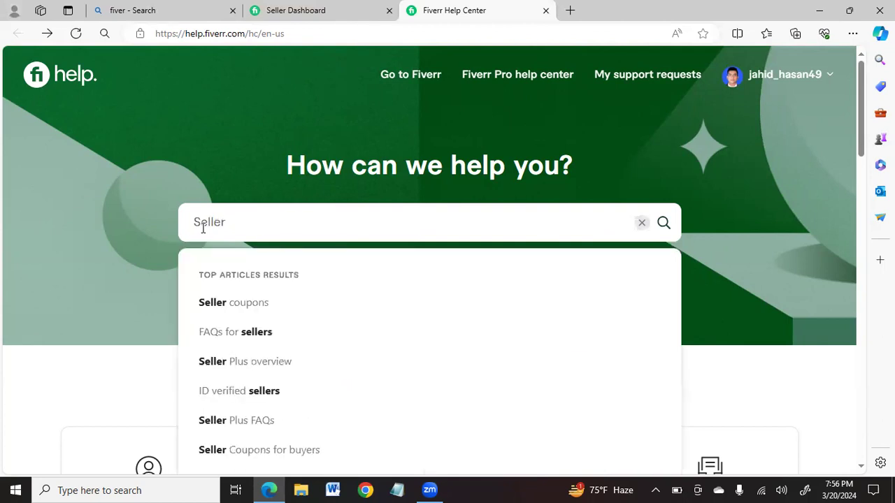
click(202, 228)
text(e)
text(cau)
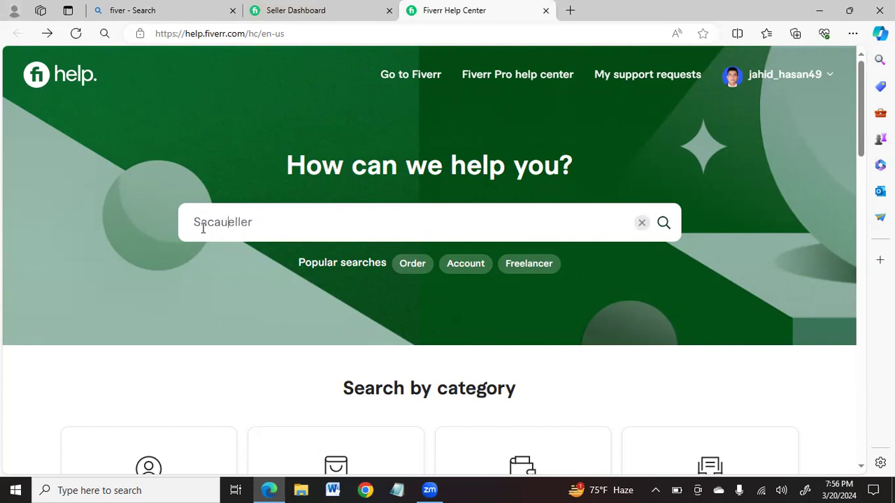
text(nt)
key(BackSpace)
key(BackSpace)
key(BackSpace)
key(BackSpace)
key(BackSpace)
key(BackSpace)
key(BackSpace)
key(BackSpace)
key(BackSpace)
key(BackSpace)
Replace the help center search query with "Saller seaunt".
text(ller aca)
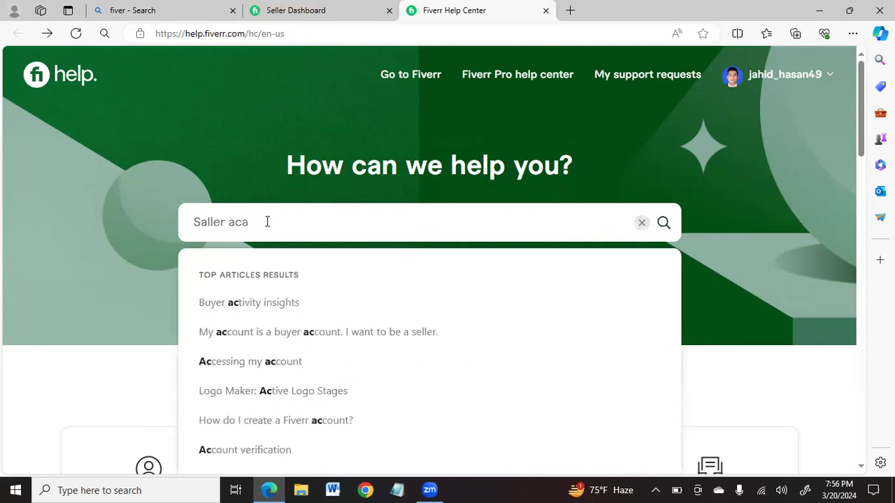
key(BackSpace)
key(BackSpace)
key(BackSpace)
text(s)
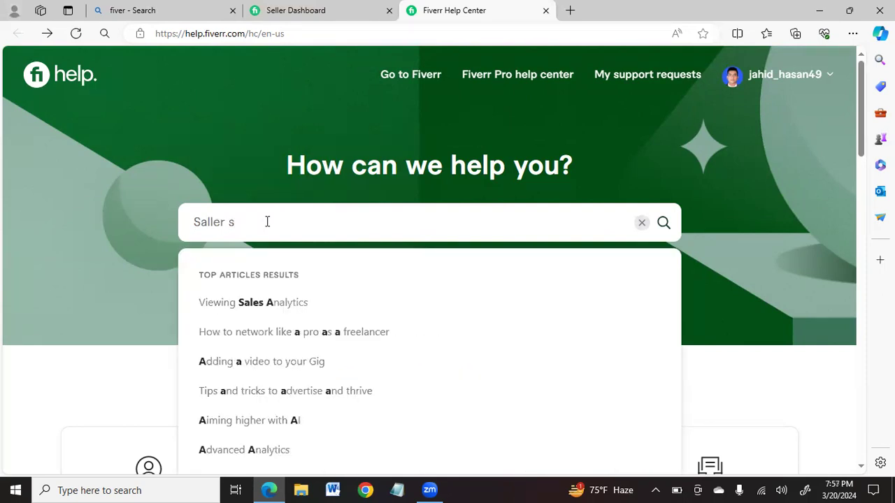
text(eau)
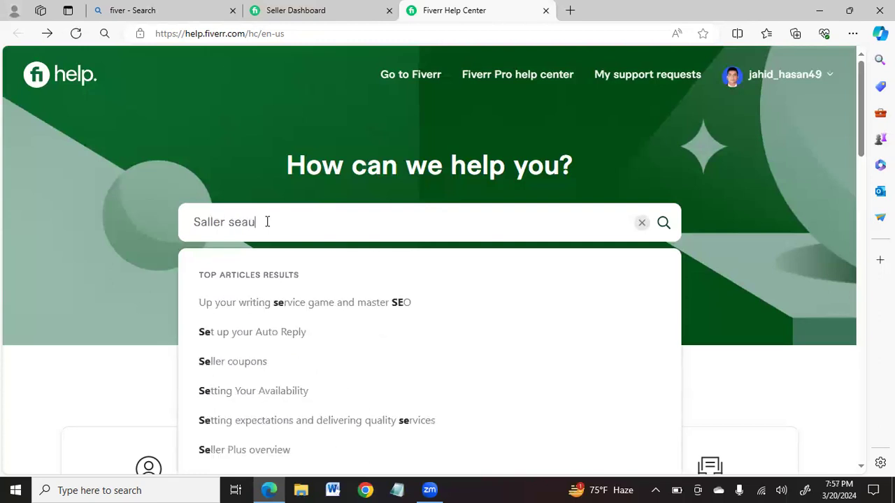
text(nt)
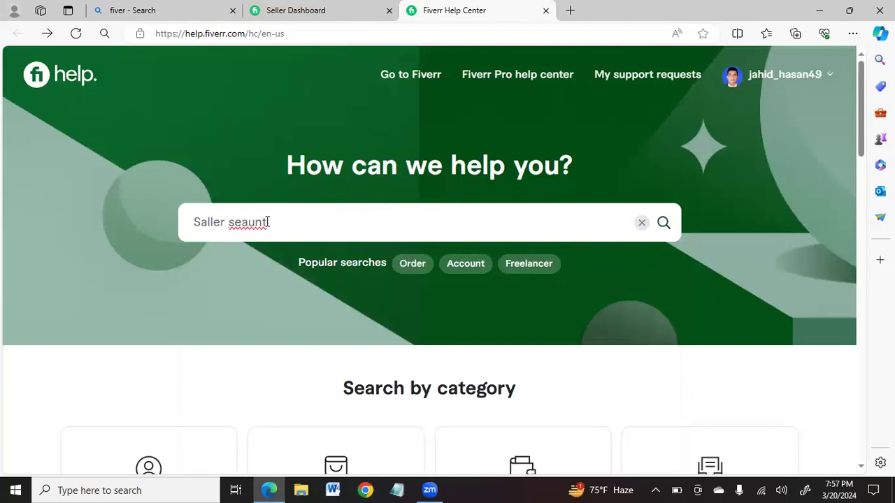
Correct the second word of the search query so it reads "Saller account".
key(Left)
key(Left)
key(Left)
key(Left)
key(Left)
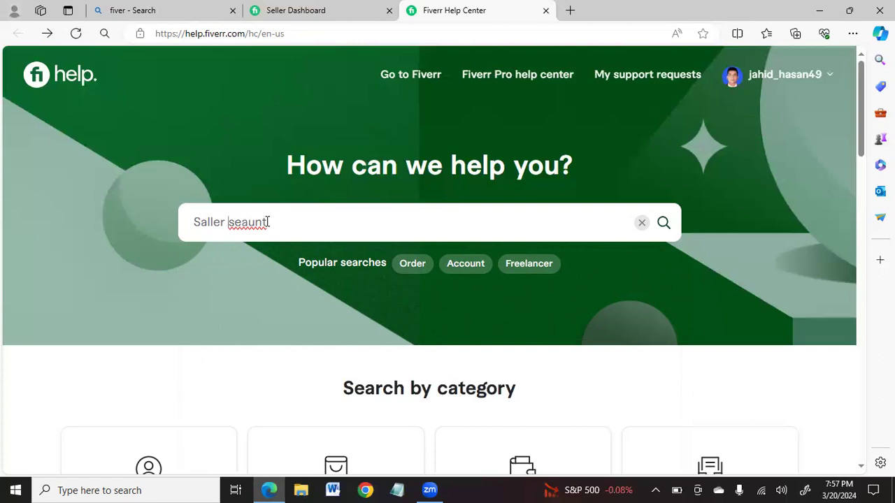
key(Delete)
text(acc)
right_click(257, 222)
key(Escape)
key(Delete)
key(Delete)
text(o)
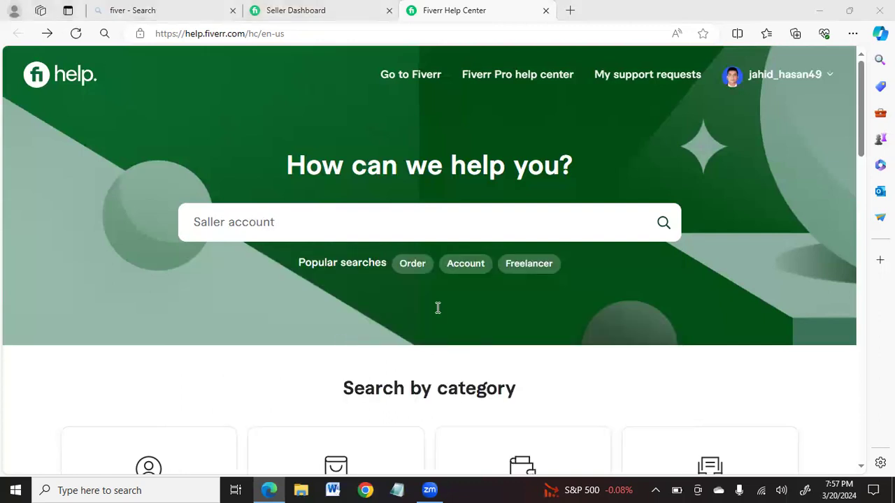
Extend the query to "Saller account not approp" and run the help center search.
scroll(280, 160, down, 1)
click(300, 158)
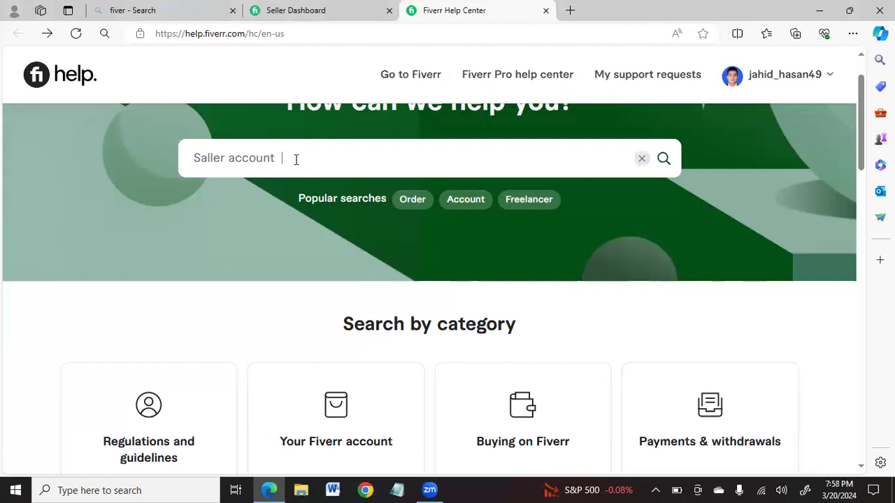
text(not a)
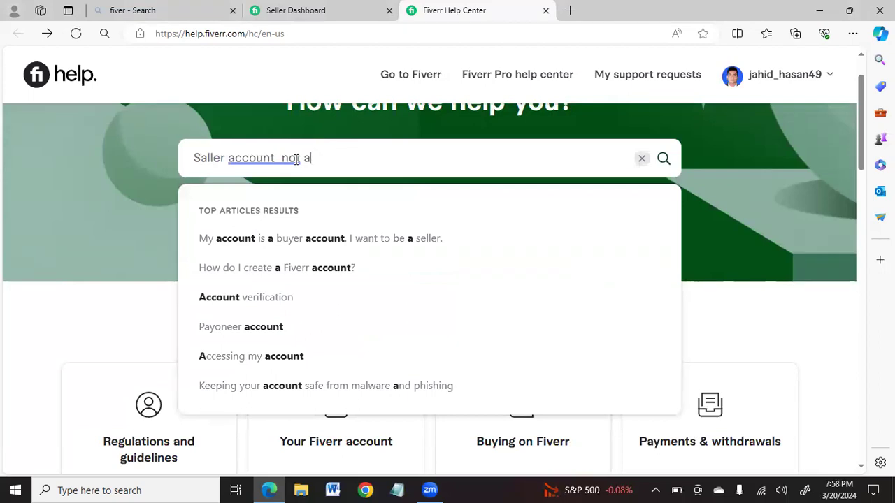
text(ppr)
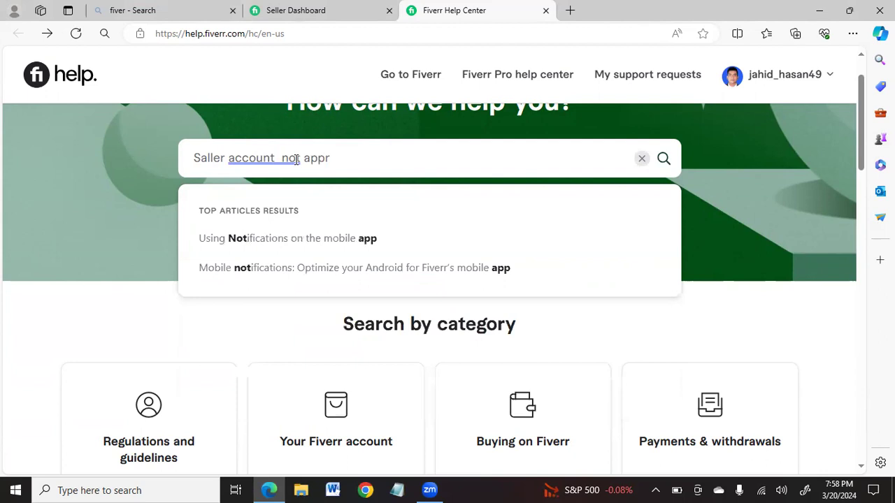
text(u)
key(BackSpace)
text(p)
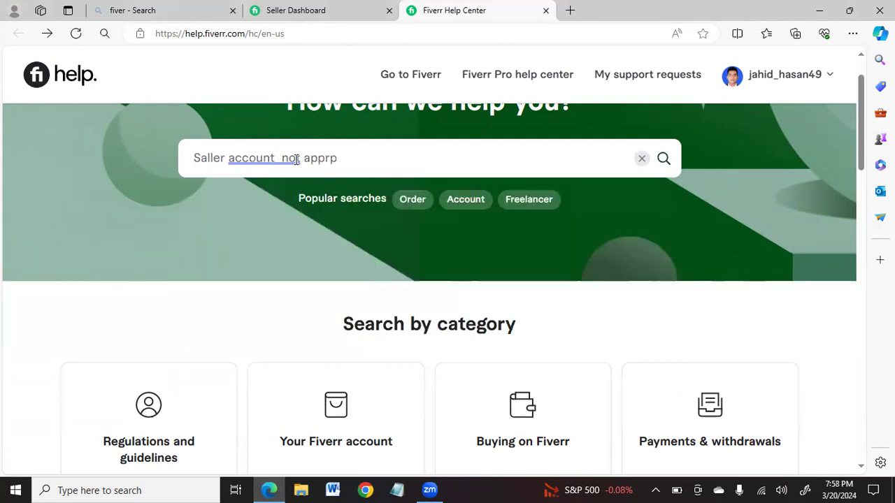
key(BackSpace)
text(op)
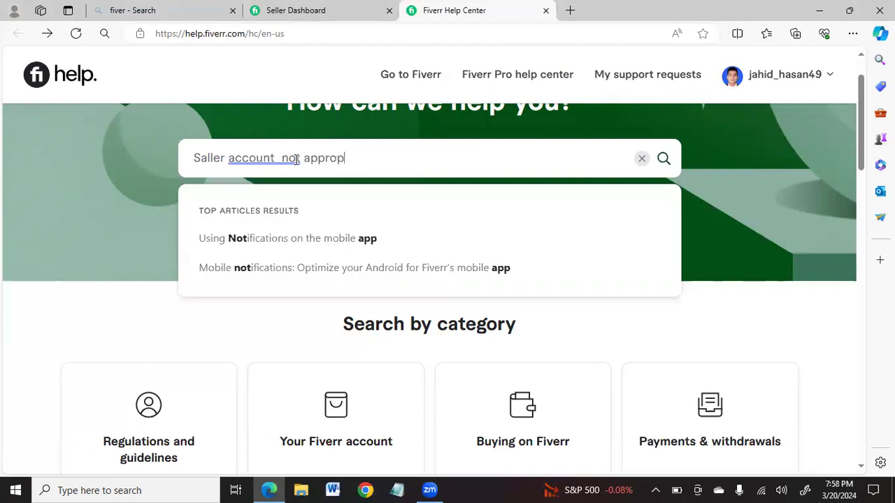
key(Return)
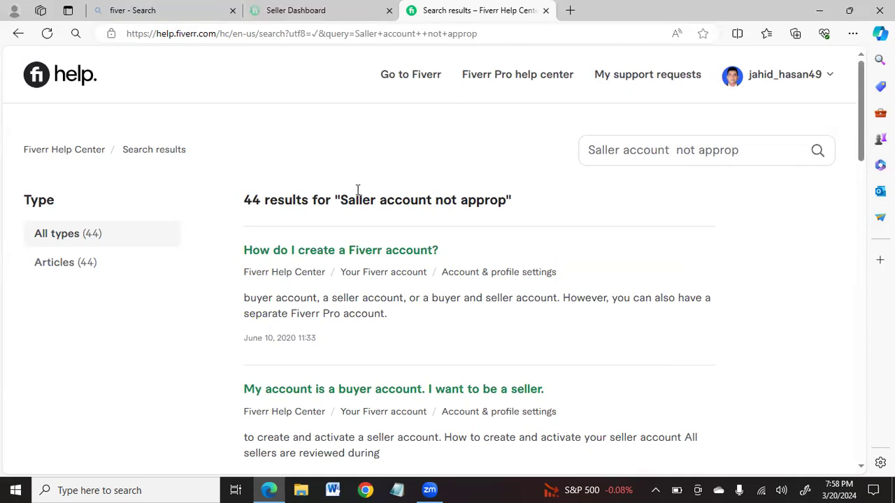
Look through the help center search results for articles about seller account approval.
scroll(356, 187, down, 2)
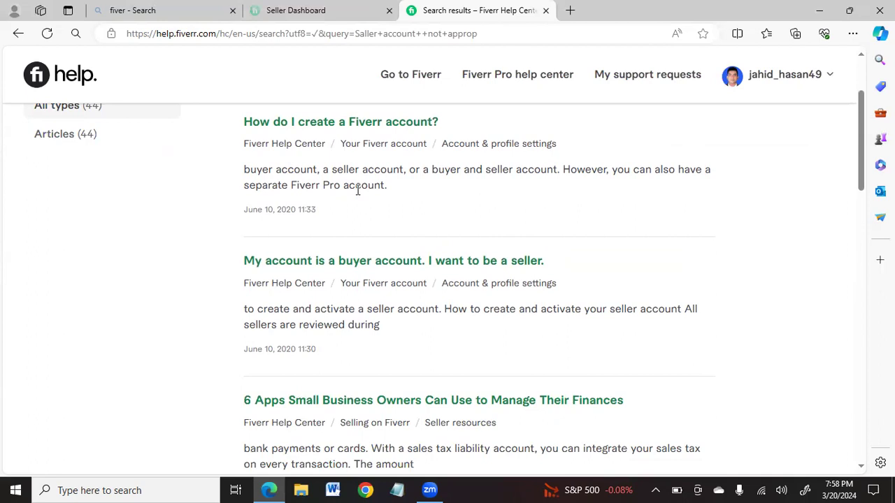
scroll(357, 190, up, 2)
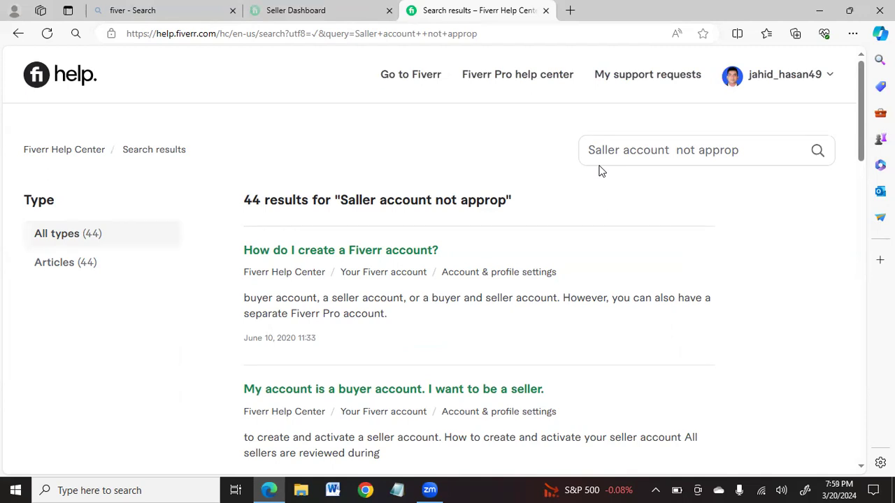
scroll(602, 171, down, 1)
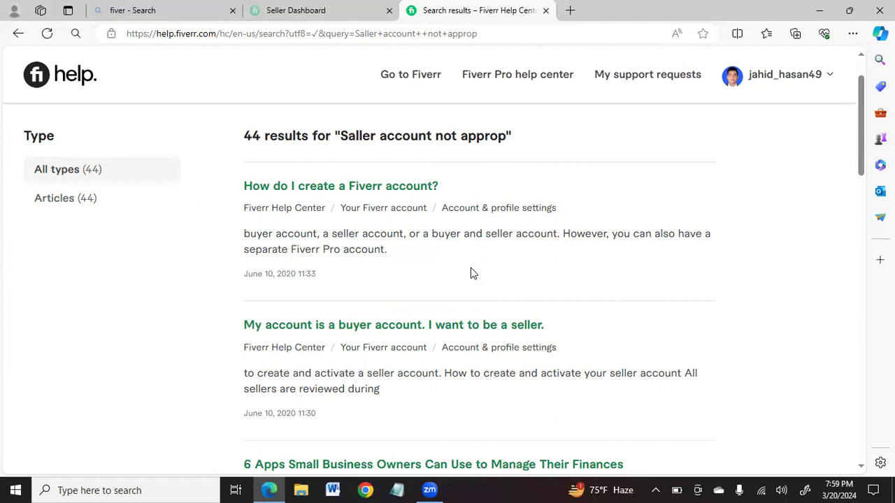
scroll(472, 274, up, 1)
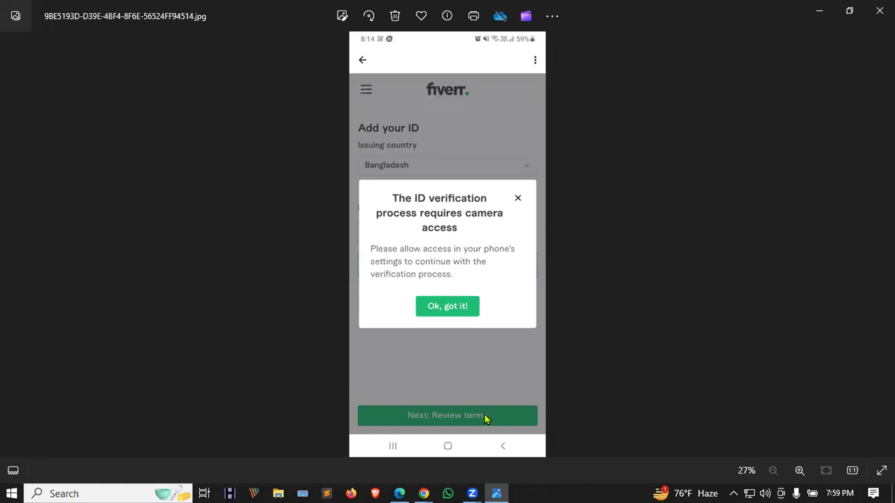
Examine the phone screenshot of Fiverr's ID verification notice about camera access.
right_click(465, 132)
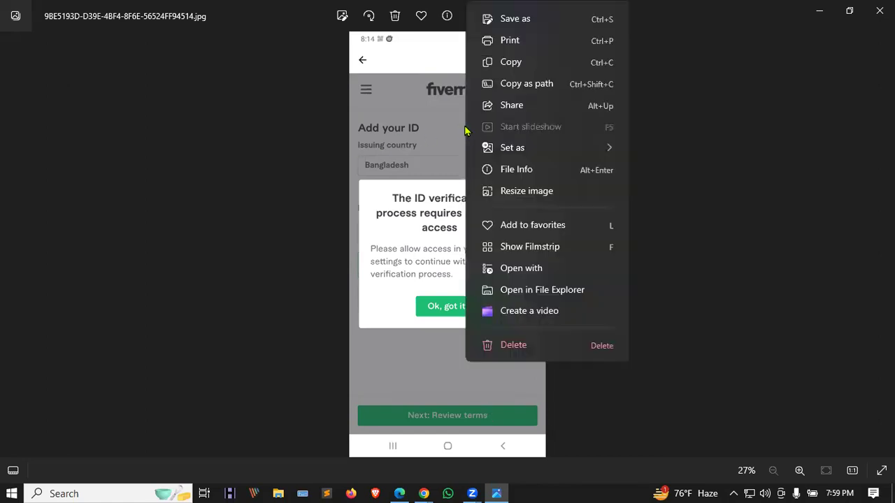
click(358, 152)
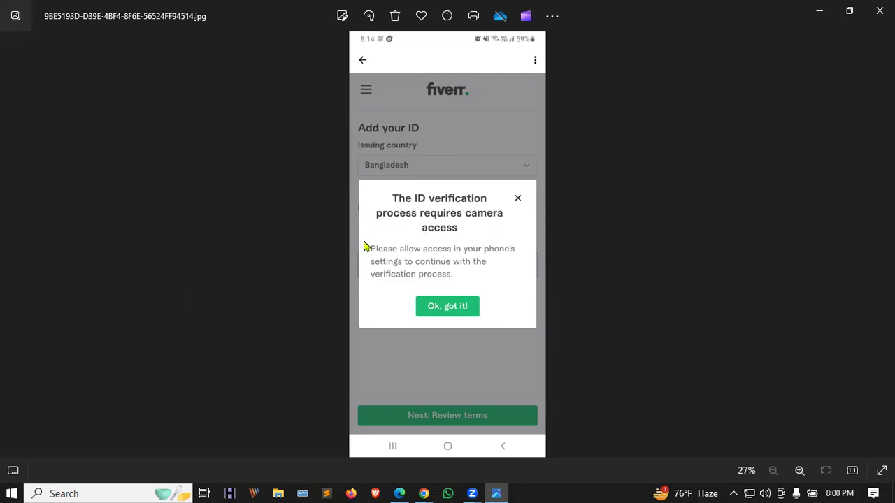
scroll(419, 257, up, 3)
scroll(420, 253, down, 3)
key(Right)
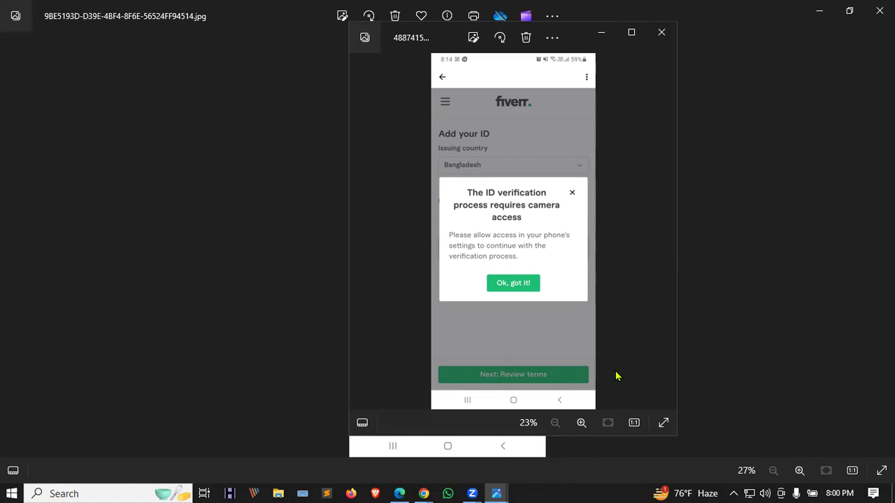
Switch to the Edge browser, dismiss the identity verification dialog and review the gig's publish page.
click(399, 494)
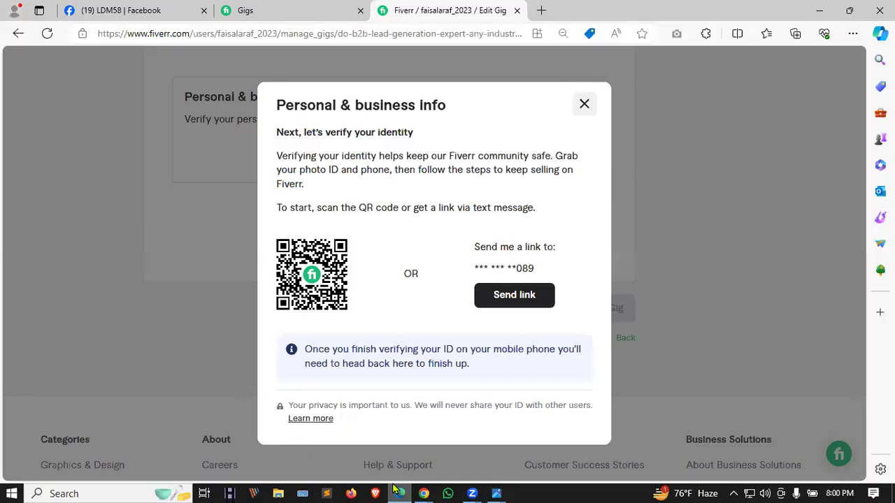
click(586, 103)
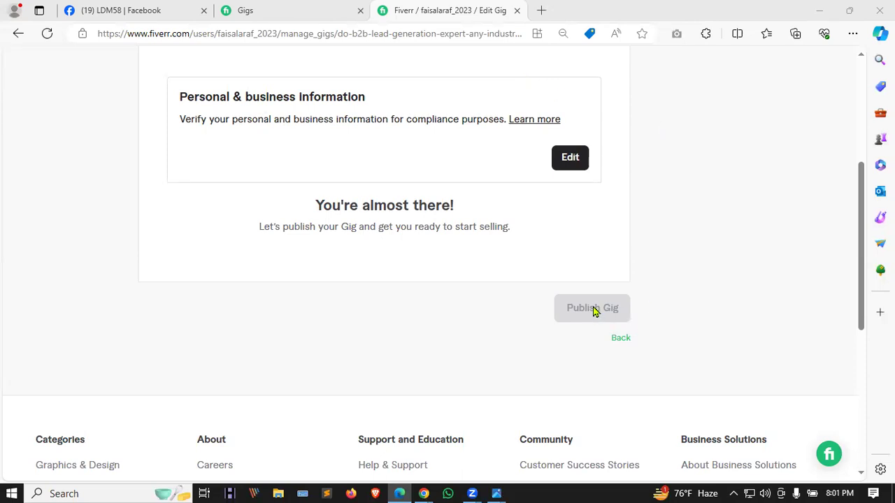
scroll(588, 222, up, 1)
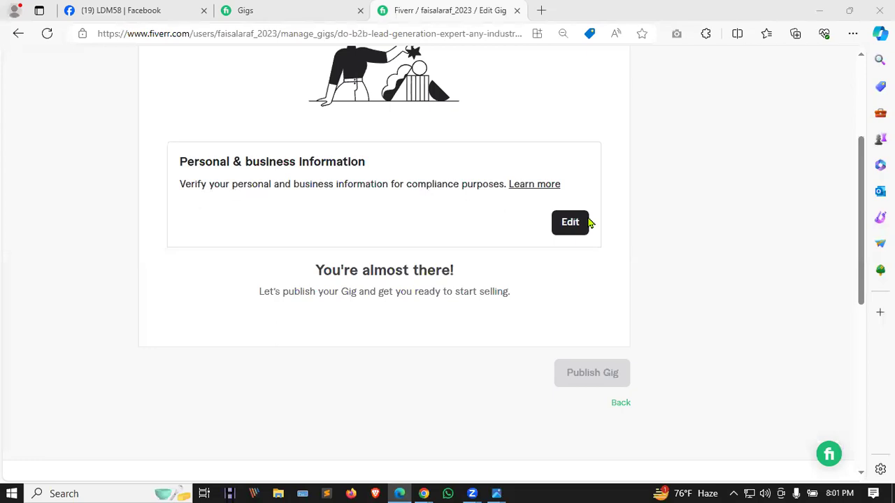
scroll(579, 332, up, 3)
scroll(582, 327, down, 5)
scroll(582, 326, up, 5)
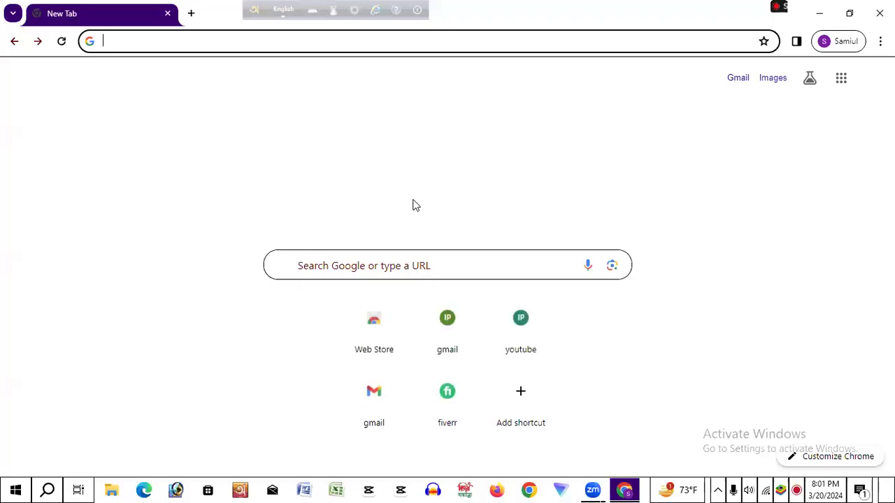
Open Fiverr in Chrome in selling mode and show the account's denied gigs on the Gigs page.
click(439, 400)
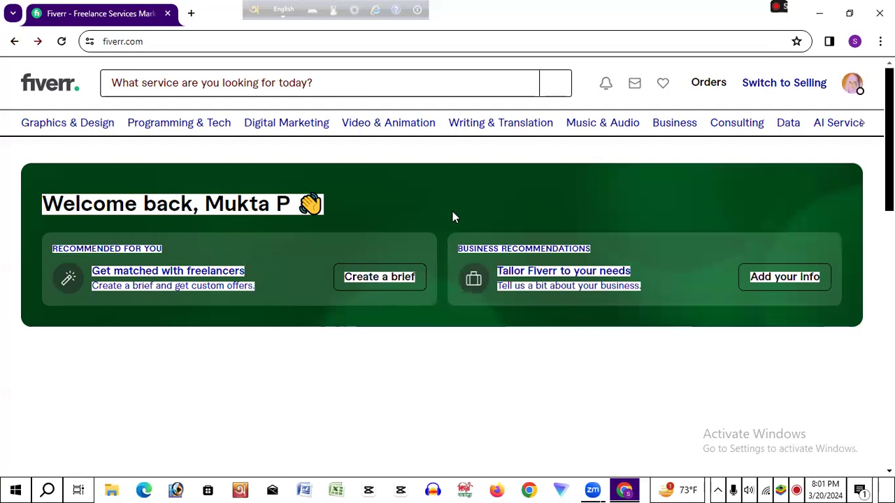
click(751, 84)
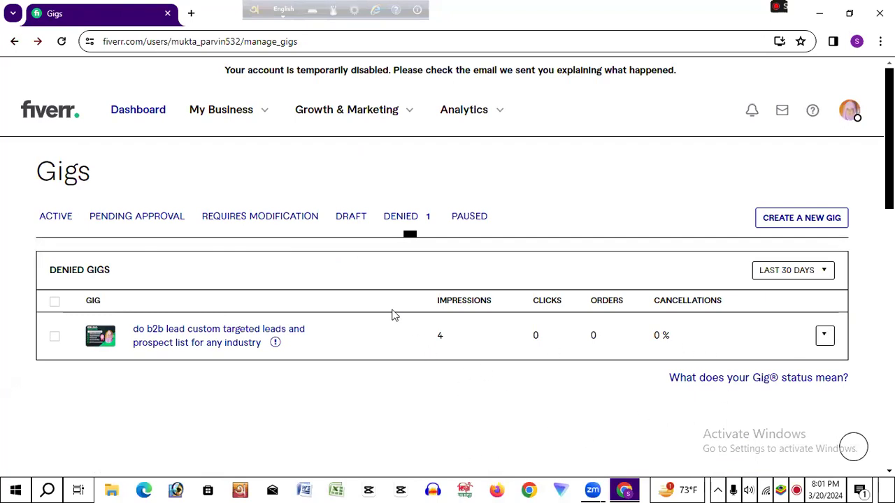
click(413, 218)
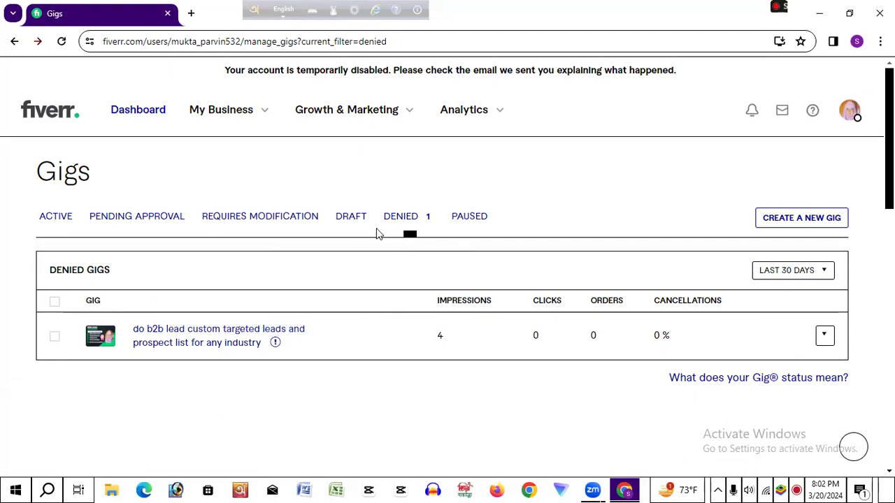
click(400, 217)
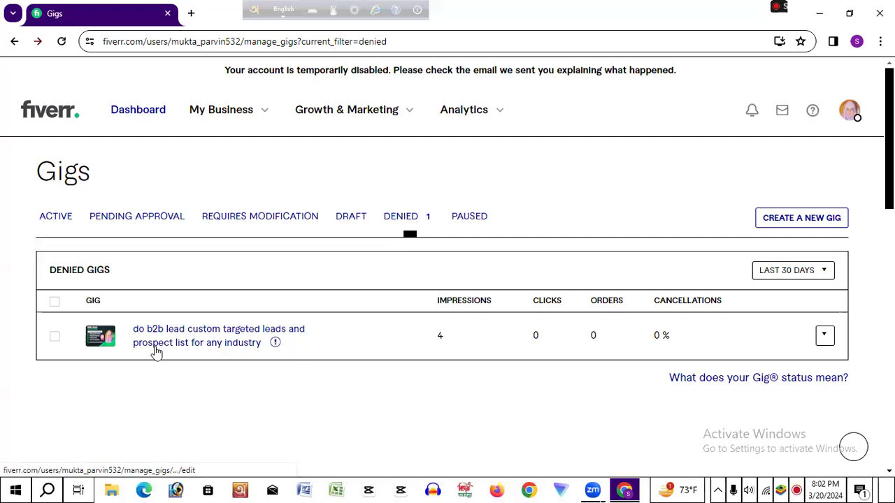
Select the denied b2b lead gig in the list and switch to the active gigs.
click(54, 337)
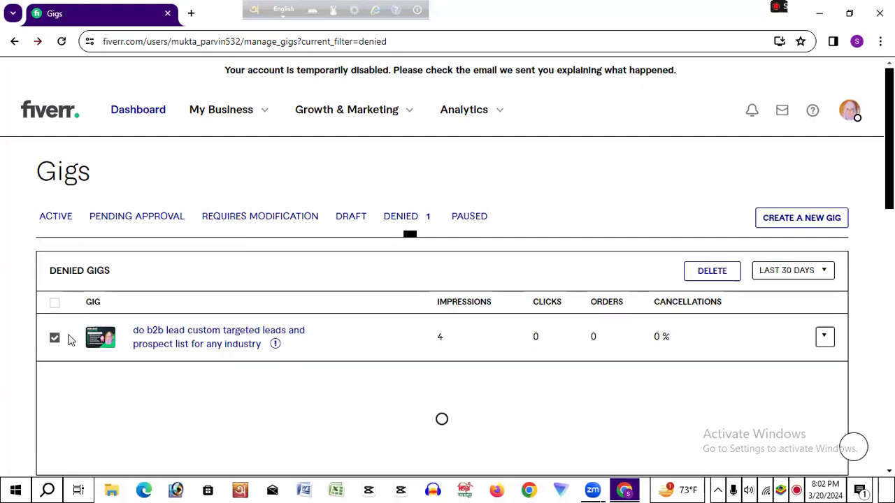
mouse_move(822, 339)
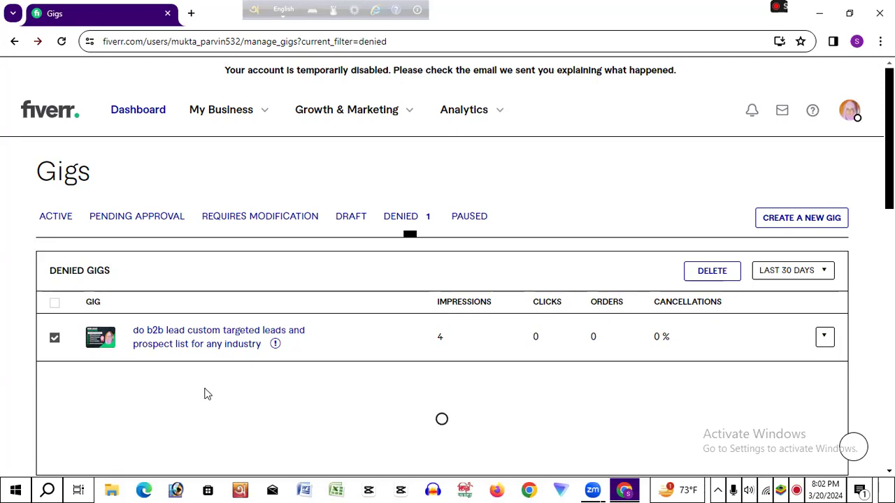
click(57, 219)
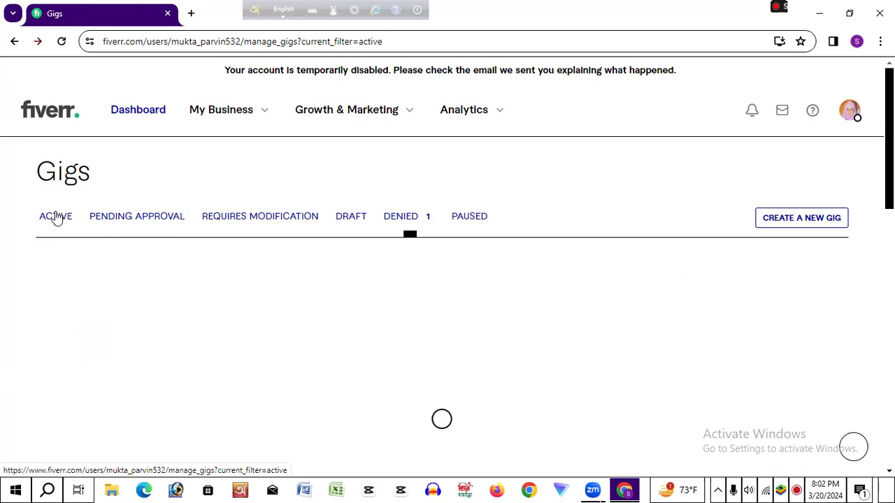